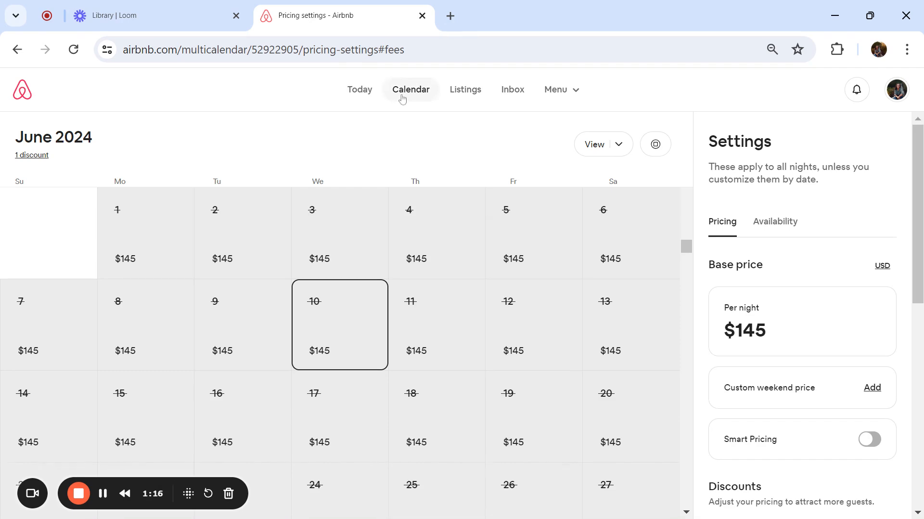
- Open the Modern Tiny House listing's own calendar from the multi-listing calendar and look over June 2024
{"action": "left_click", "coordinate": [370, 94]}
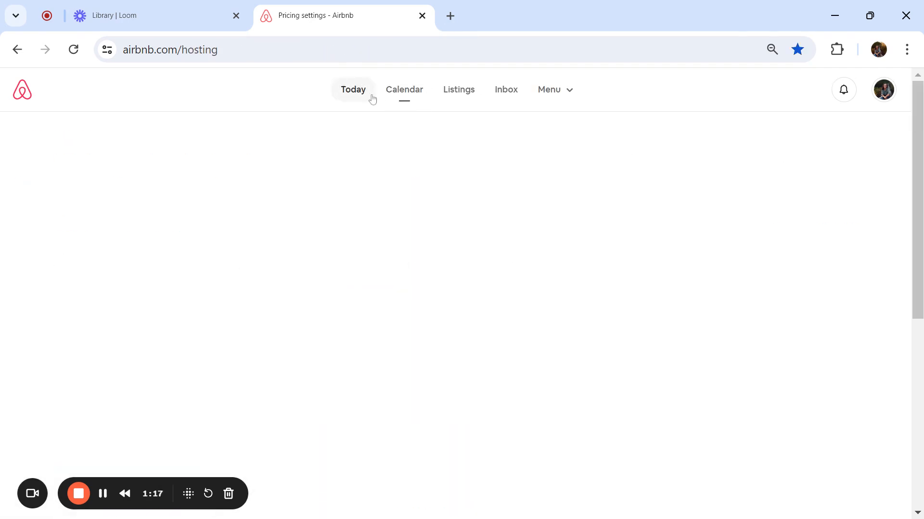
{"action": "left_click", "coordinate": [455, 99]}
{"action": "left_click", "coordinate": [417, 98]}
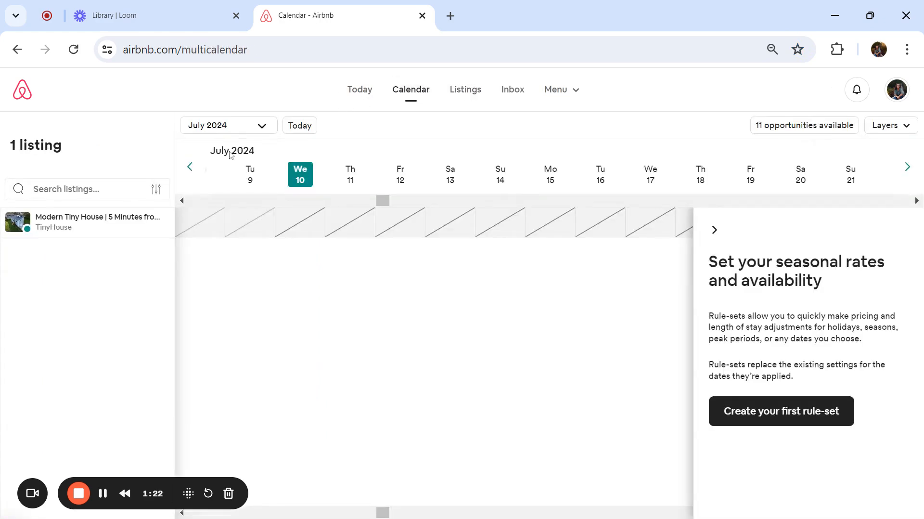
{"action": "left_click", "coordinate": [99, 224]}
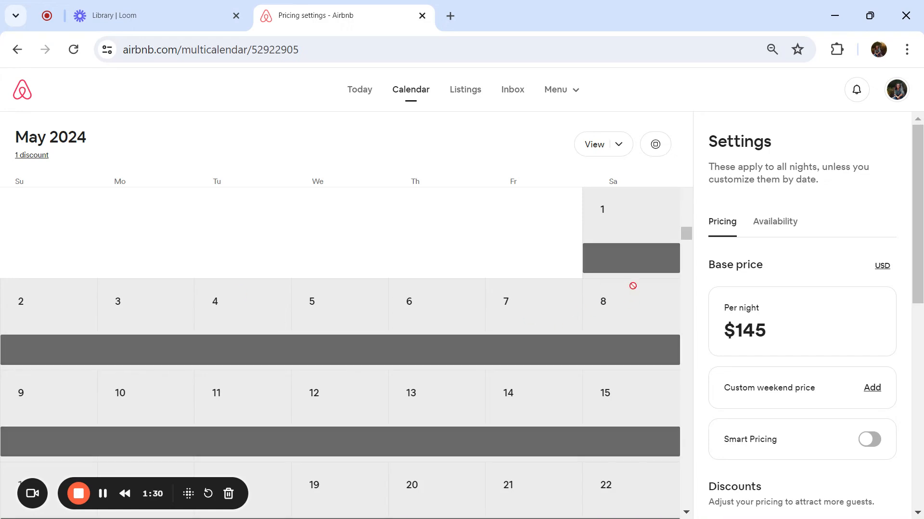
{"action": "scroll", "coordinate": [607, 432], "scroll_direction": "down", "scroll_amount": 10}
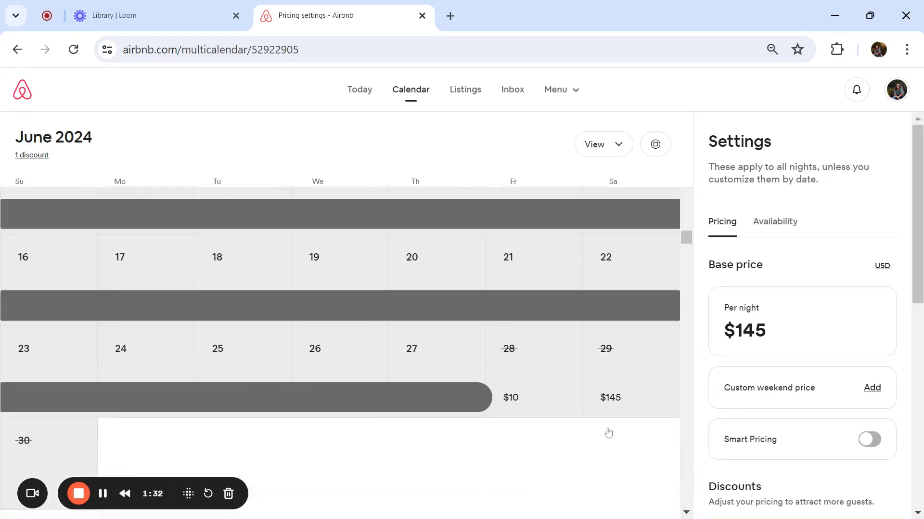
{"action": "scroll", "coordinate": [608, 433], "scroll_direction": "up", "scroll_amount": 5}
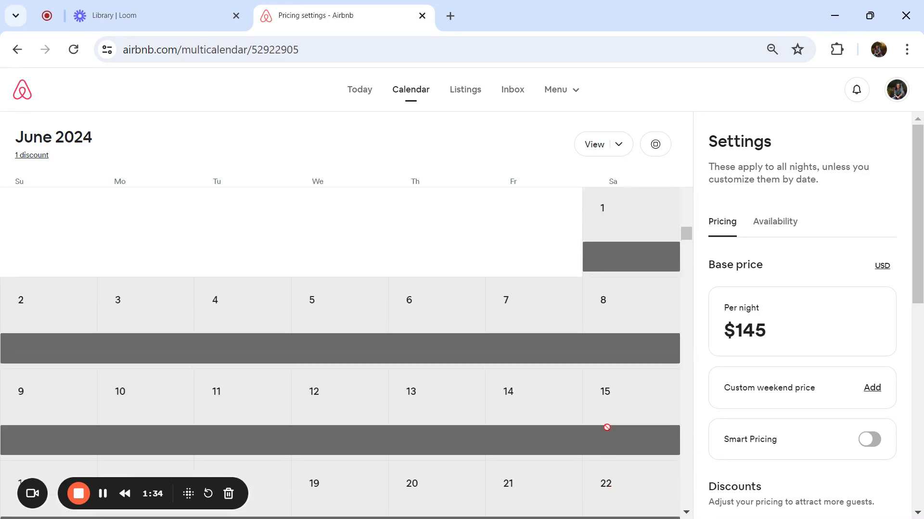
- Examine the listing's availability settings, covering trip length, advance notice, preparation time, availability window and calendar connections
{"action": "left_click", "coordinate": [788, 222]}
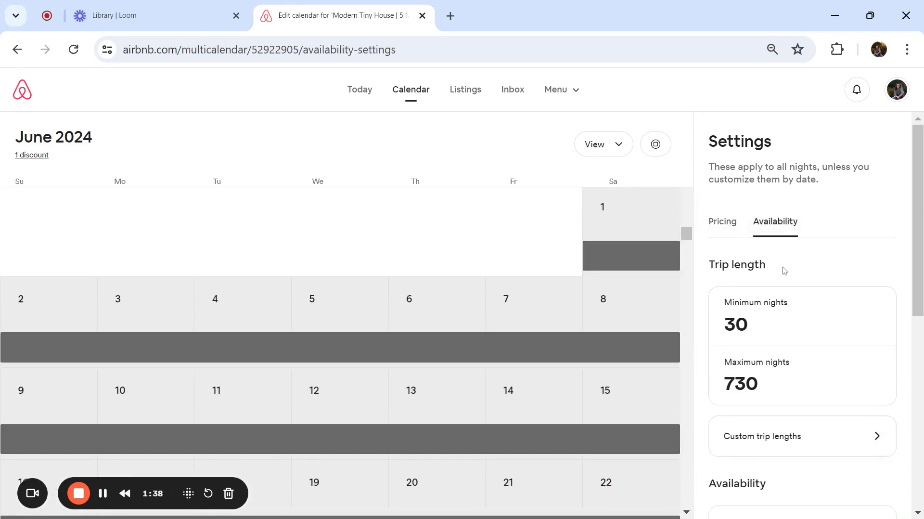
{"action": "scroll", "coordinate": [782, 268], "scroll_direction": "down", "scroll_amount": 2}
{"action": "scroll", "coordinate": [783, 270], "scroll_direction": "up", "scroll_amount": 1}
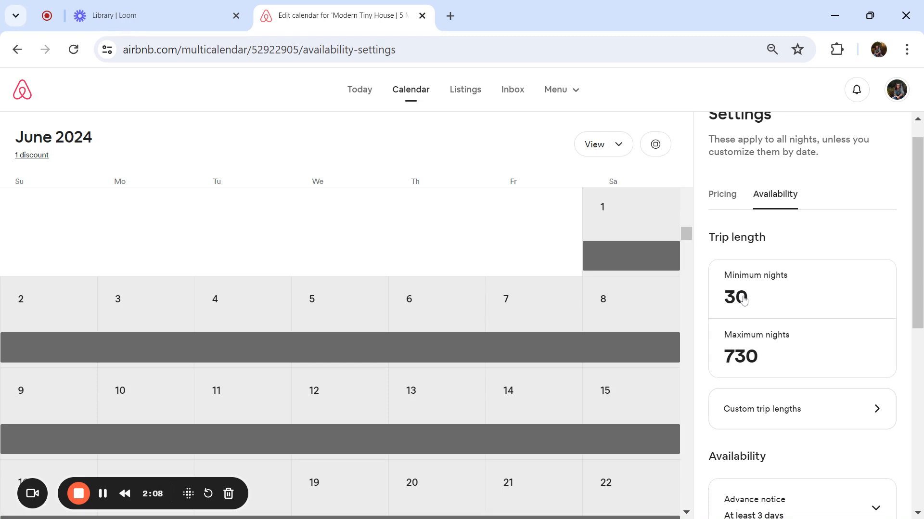
{"action": "scroll", "coordinate": [745, 299], "scroll_direction": "down", "scroll_amount": 4}
{"action": "scroll", "coordinate": [744, 300], "scroll_direction": "down", "scroll_amount": 2}
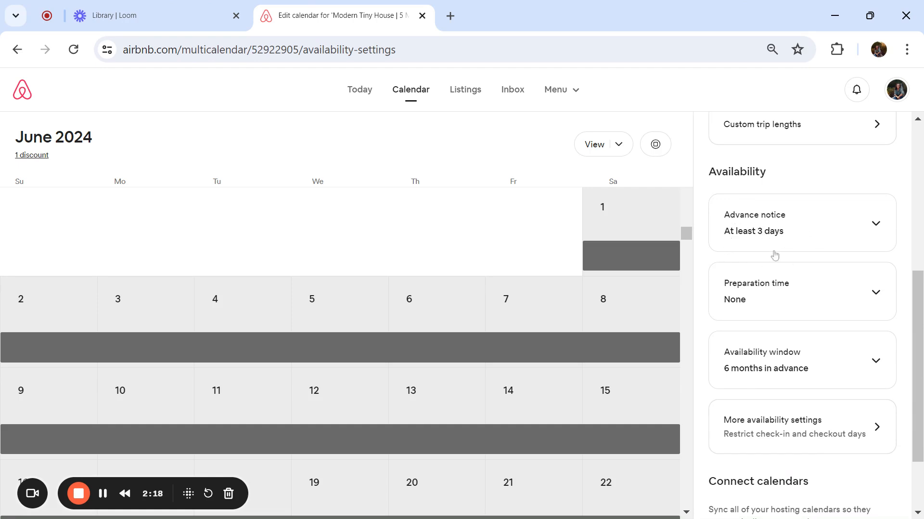
{"action": "scroll", "coordinate": [775, 255], "scroll_direction": "down", "scroll_amount": 2}
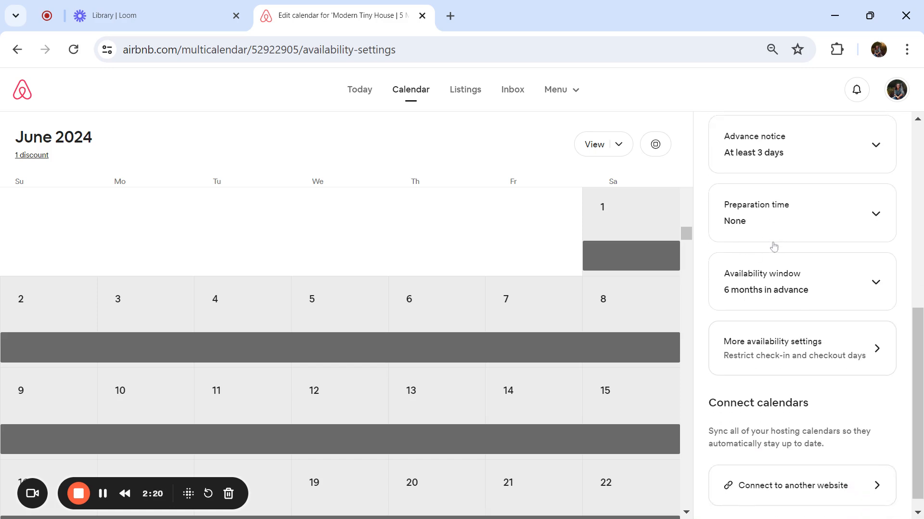
{"action": "scroll", "coordinate": [774, 246], "scroll_direction": "down", "scroll_amount": 1}
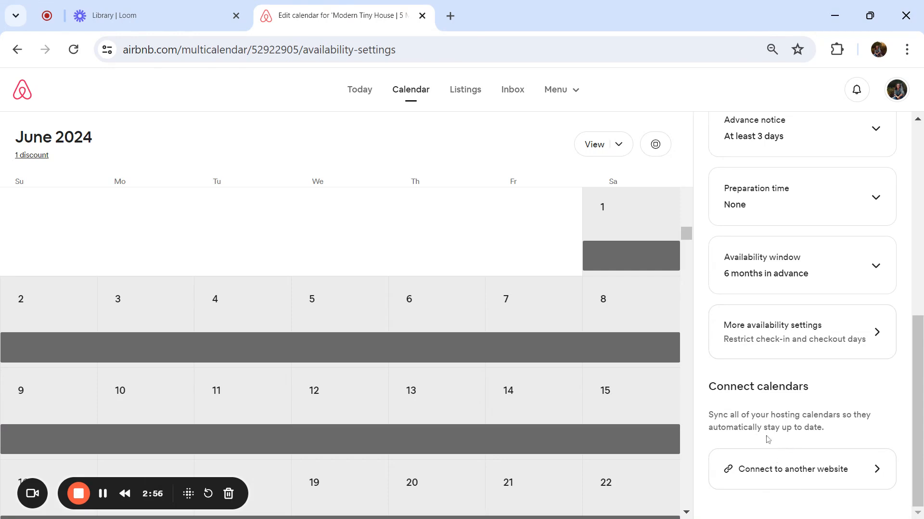
{"action": "scroll", "coordinate": [783, 423], "scroll_direction": "up", "scroll_amount": 9}
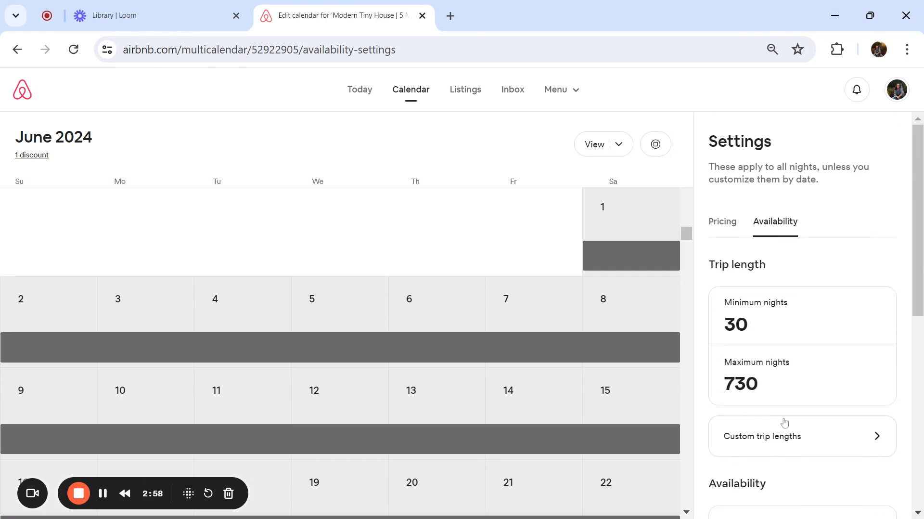
- View the per-night base price in the pricing settings and close it without changes
{"action": "left_click", "coordinate": [725, 232]}
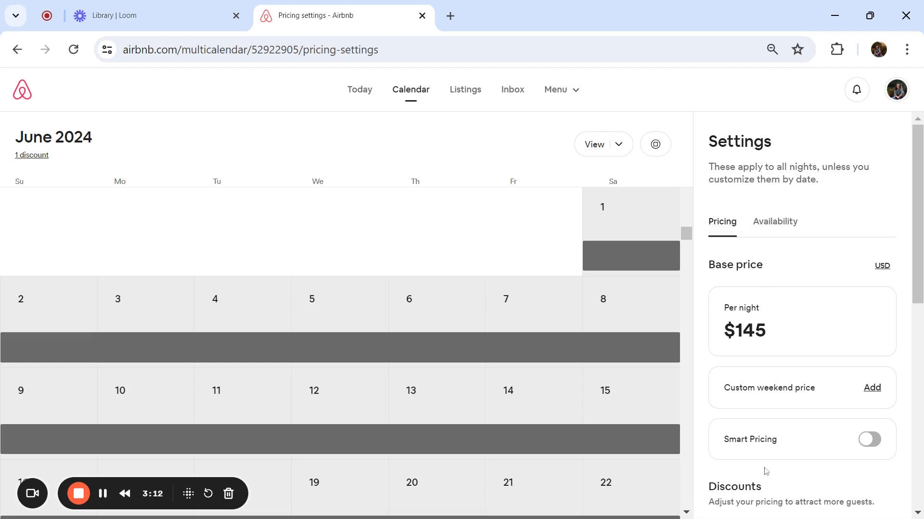
{"action": "left_click", "coordinate": [764, 331]}
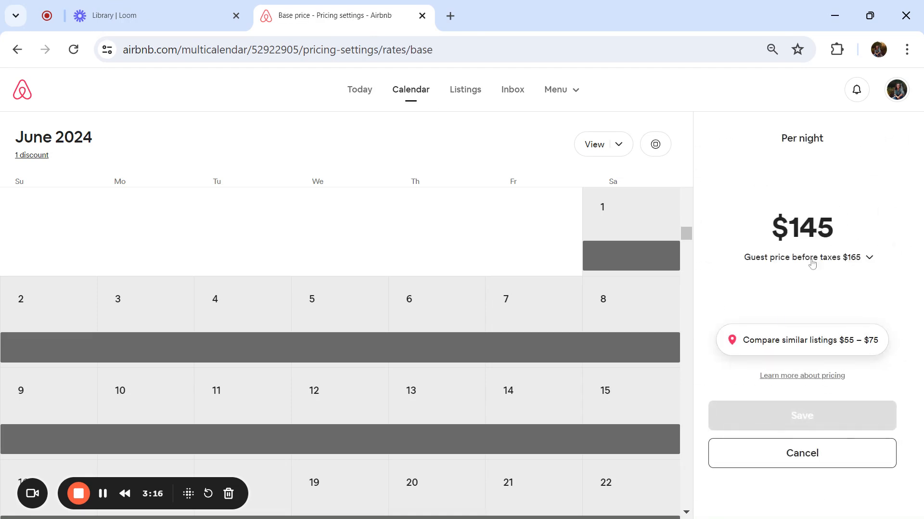
{"action": "left_click", "coordinate": [775, 457]}
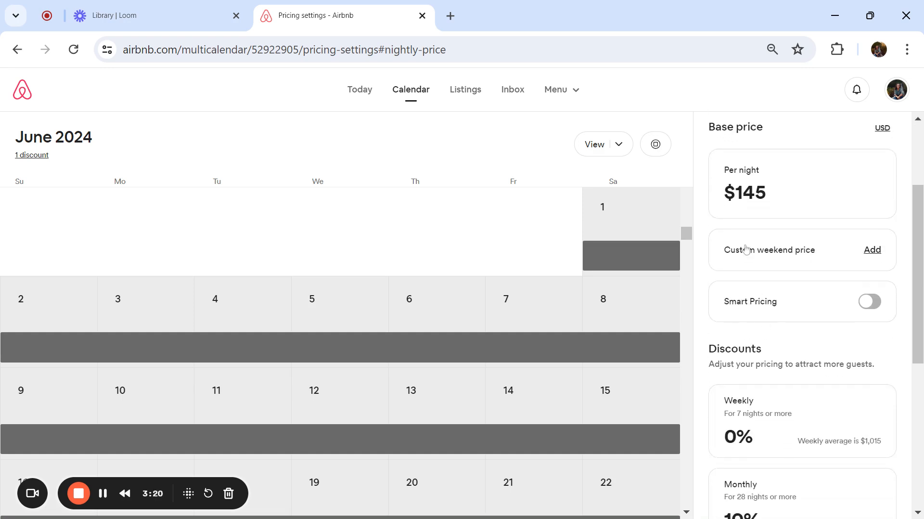
- Add a custom weekend price of $175 for Friday and Saturday nights and save it
{"action": "left_click", "coordinate": [864, 258]}
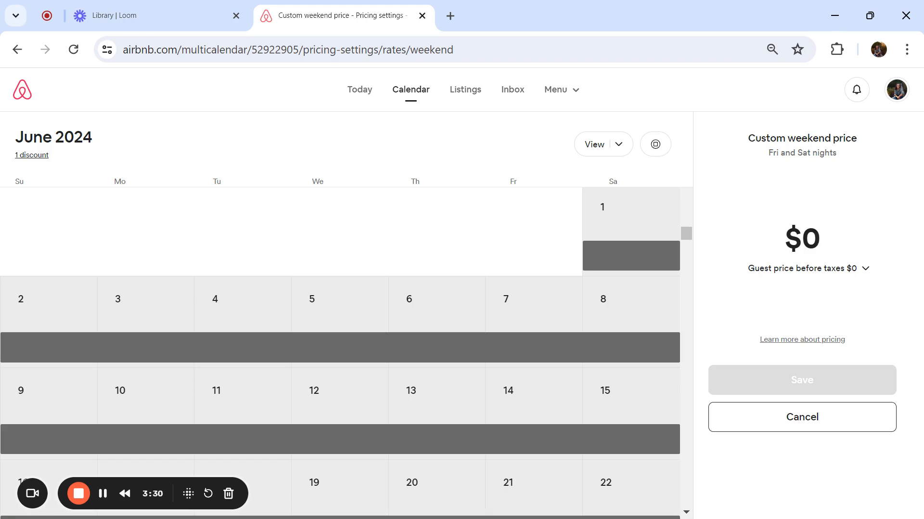
{"action": "double_click", "coordinate": [809, 239]}
{"action": "type", "text": "175"}
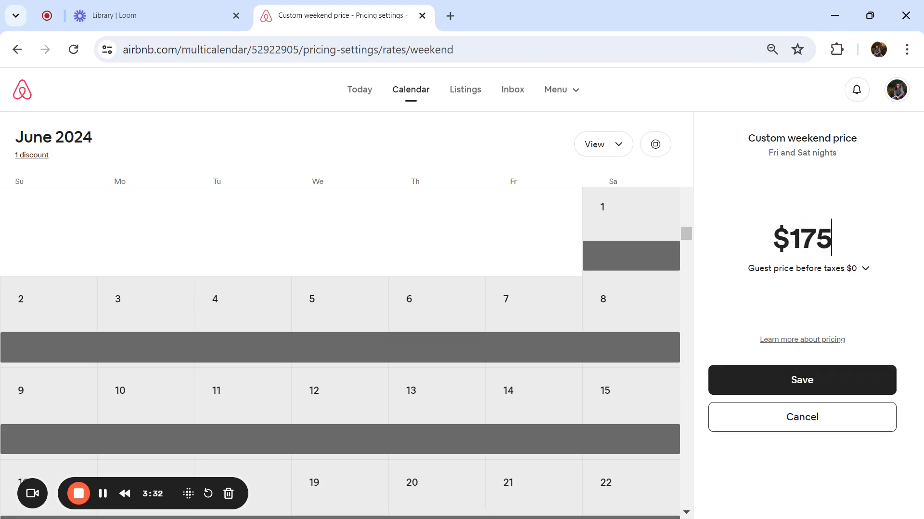
{"action": "left_click", "coordinate": [807, 382]}
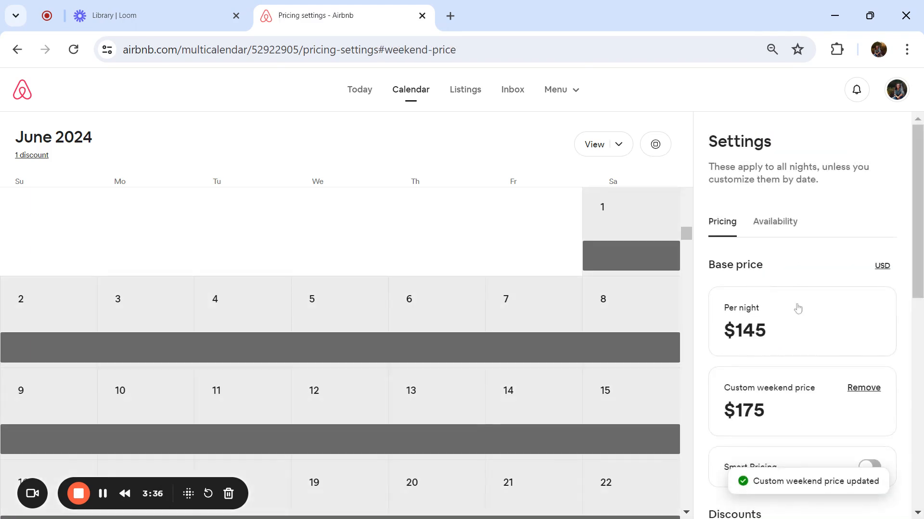
- Examine the Smart Pricing option, the weekly and monthly discounts, and the promotions in the pricing settings
{"action": "scroll", "coordinate": [796, 306], "scroll_direction": "down", "scroll_amount": 3}
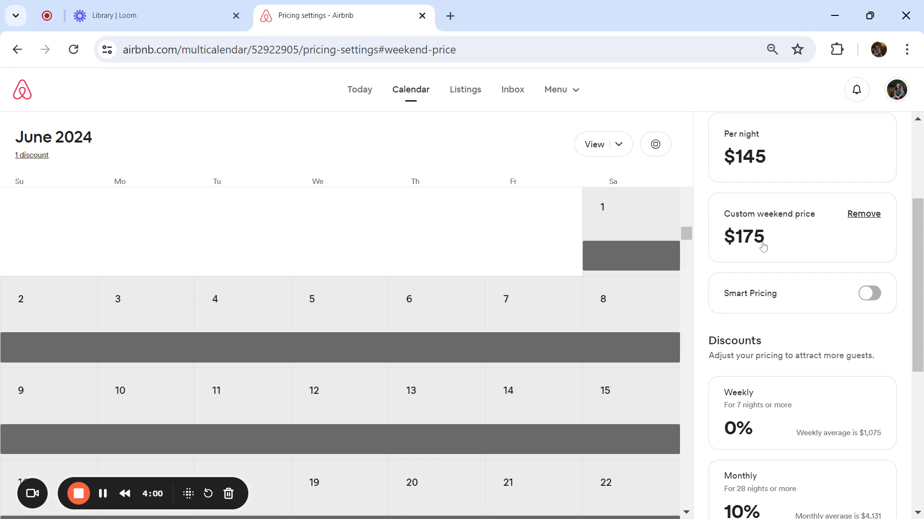
{"action": "left_click", "coordinate": [873, 294]}
{"action": "scroll", "coordinate": [875, 297], "scroll_direction": "down", "scroll_amount": 3}
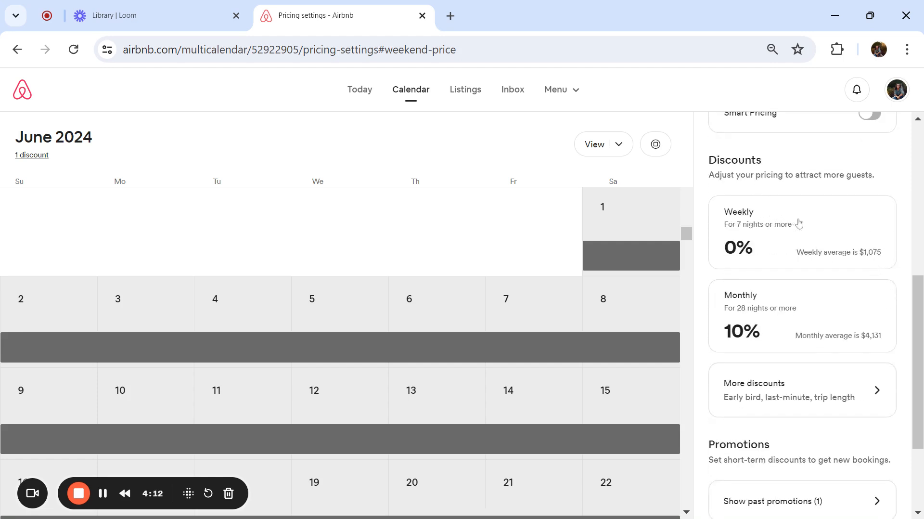
{"action": "scroll", "coordinate": [799, 223], "scroll_direction": "down", "scroll_amount": 1}
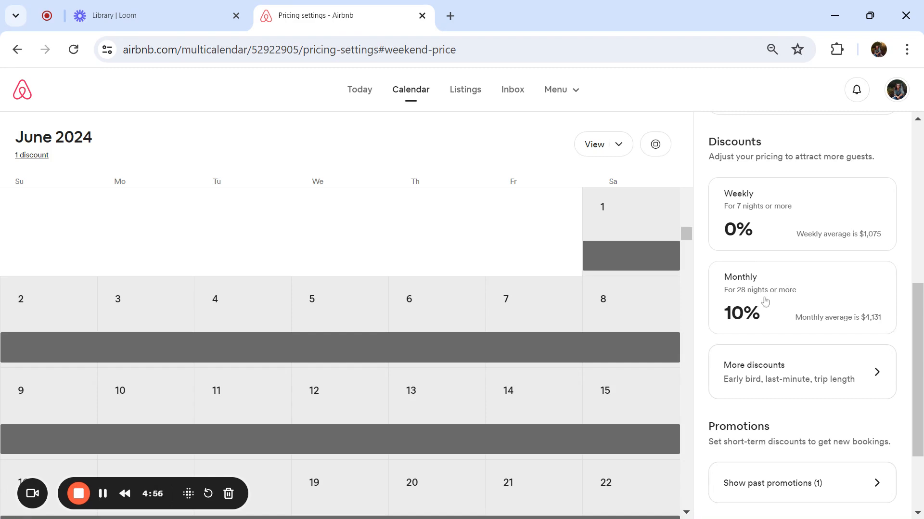
{"action": "scroll", "coordinate": [736, 303], "scroll_direction": "down", "scroll_amount": 2}
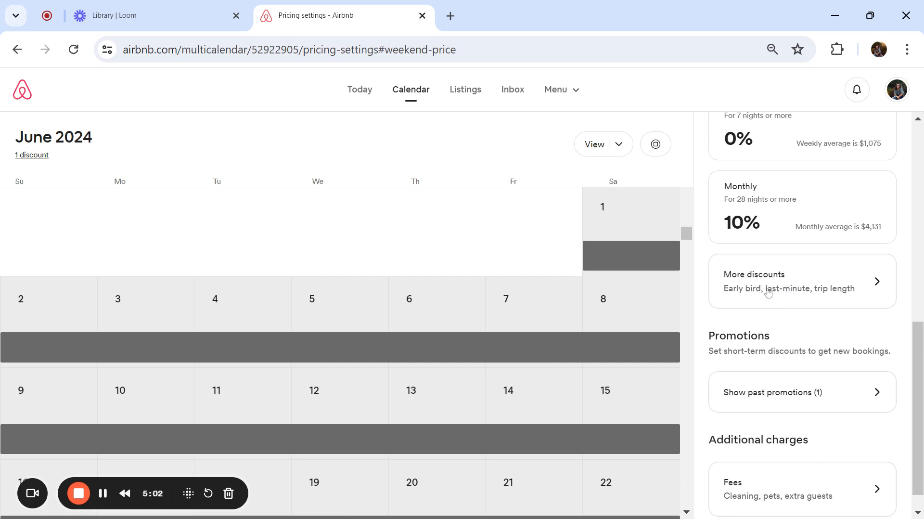
{"action": "scroll", "coordinate": [846, 294], "scroll_direction": "down", "scroll_amount": 1}
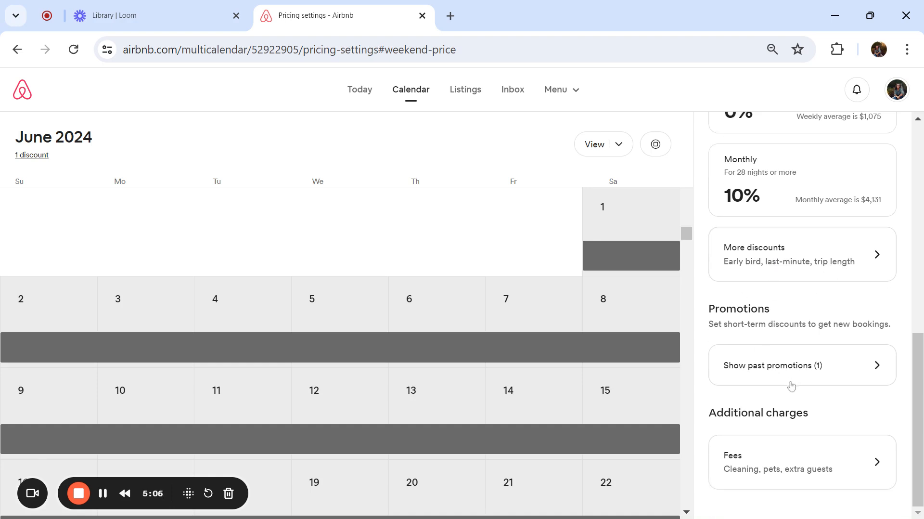
- Open the listing's fees, view the cleaning fee per stay and close it without changes
{"action": "left_click", "coordinate": [761, 461]}
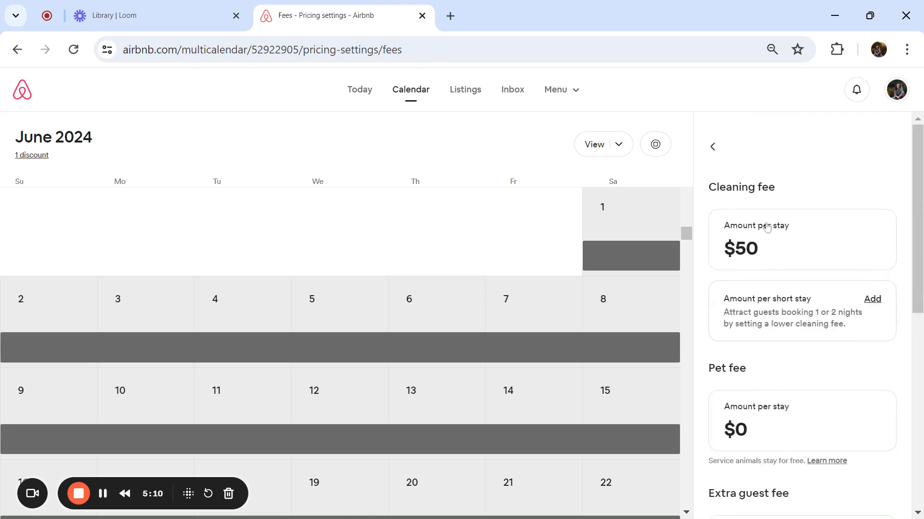
{"action": "left_click", "coordinate": [767, 256]}
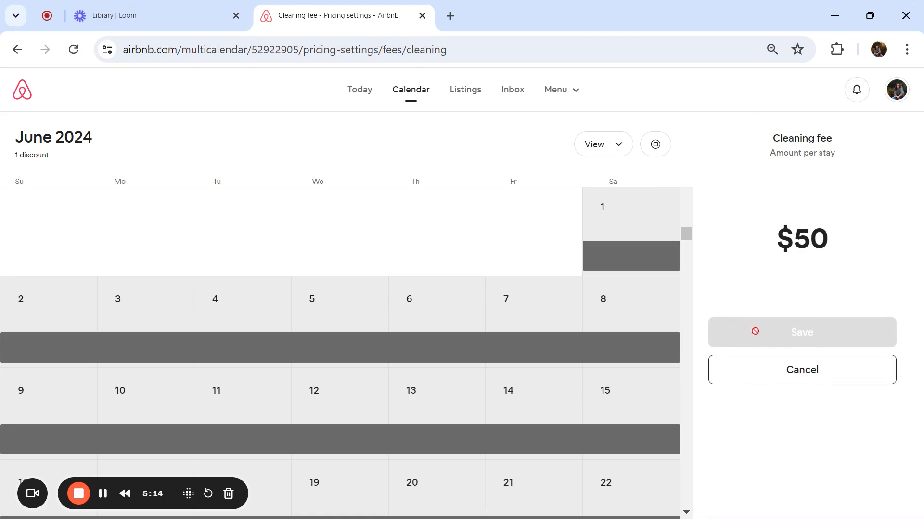
{"action": "left_click", "coordinate": [762, 371]}
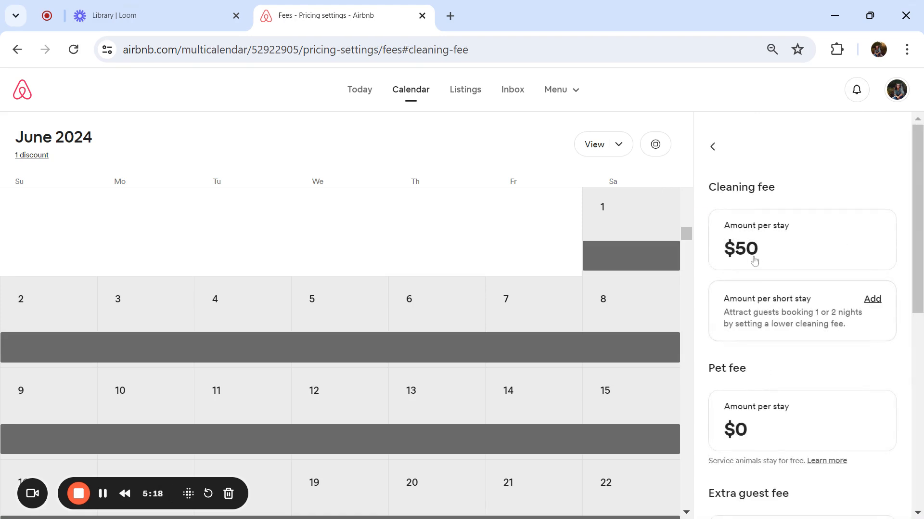
- Examine the pet, extra guest, management, community, linen and resort fees along with the short-stay cleaning fee
{"action": "scroll", "coordinate": [755, 261], "scroll_direction": "down", "scroll_amount": 4}
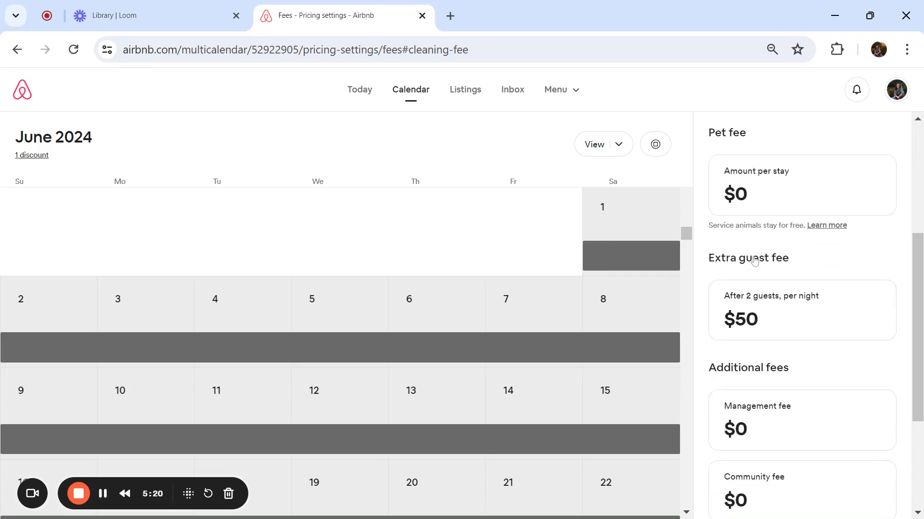
{"action": "scroll", "coordinate": [754, 262], "scroll_direction": "down", "scroll_amount": 3}
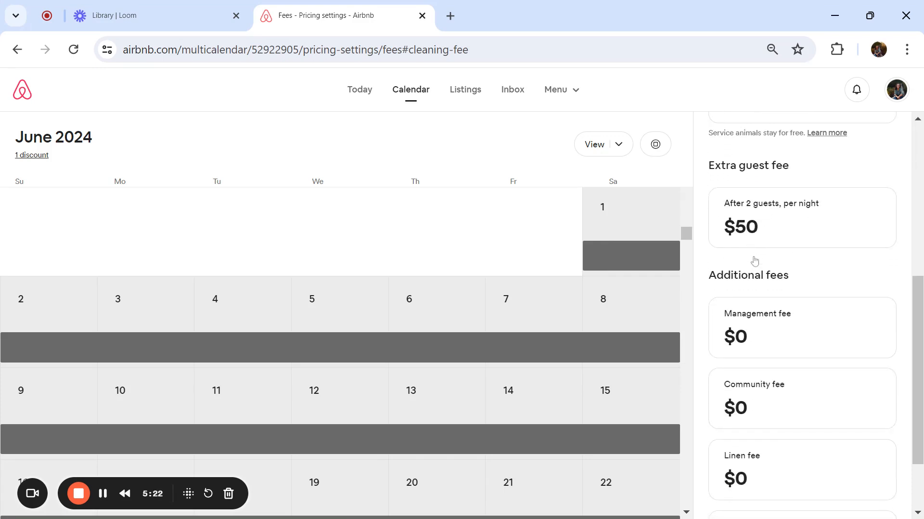
{"action": "scroll", "coordinate": [764, 265], "scroll_direction": "down", "scroll_amount": 2}
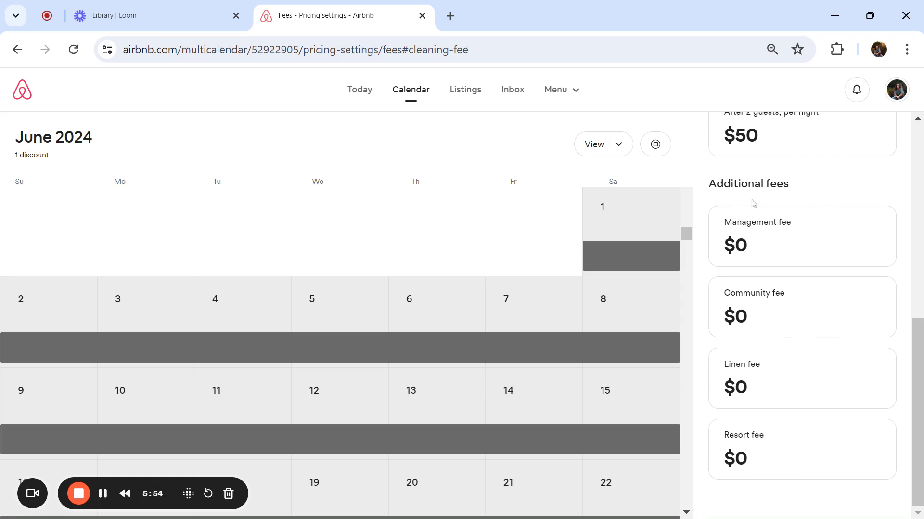
{"action": "scroll", "coordinate": [754, 202], "scroll_direction": "up", "scroll_amount": 7}
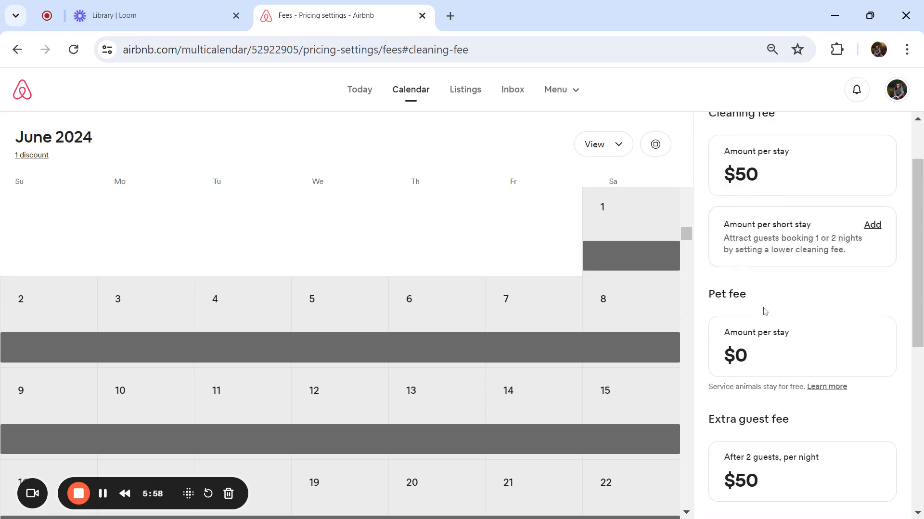
{"action": "scroll", "coordinate": [765, 310], "scroll_direction": "down", "scroll_amount": 6}
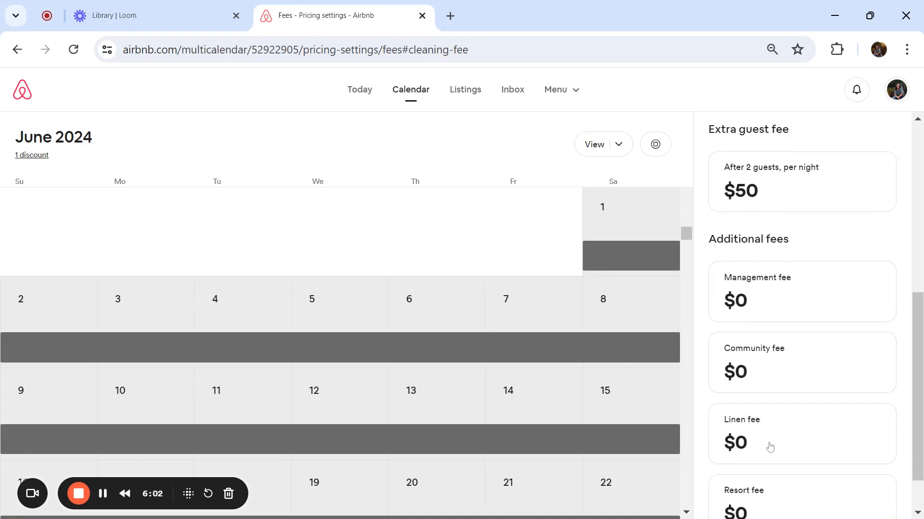
{"action": "scroll", "coordinate": [770, 446], "scroll_direction": "down", "scroll_amount": 1}
{"action": "scroll", "coordinate": [770, 447], "scroll_direction": "up", "scroll_amount": 6}
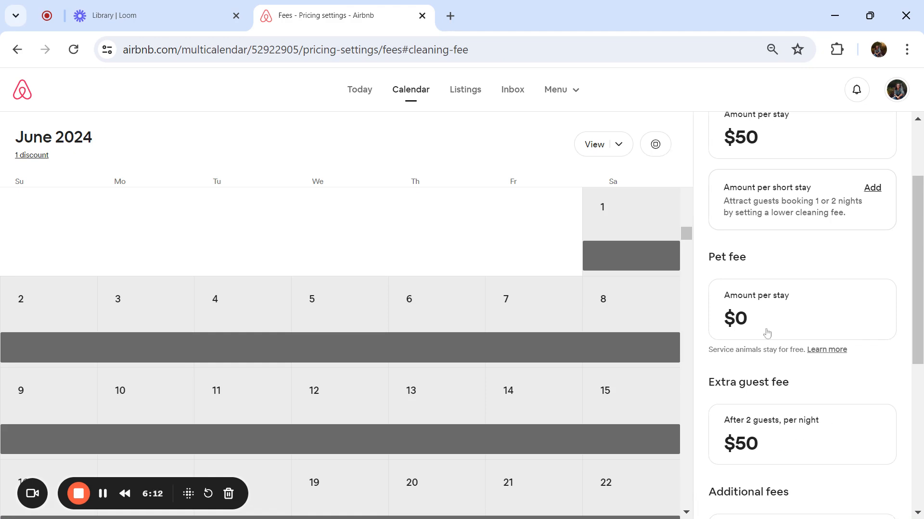
{"action": "scroll", "coordinate": [768, 328], "scroll_direction": "down", "scroll_amount": 4}
{"action": "scroll", "coordinate": [766, 325], "scroll_direction": "down", "scroll_amount": 3}
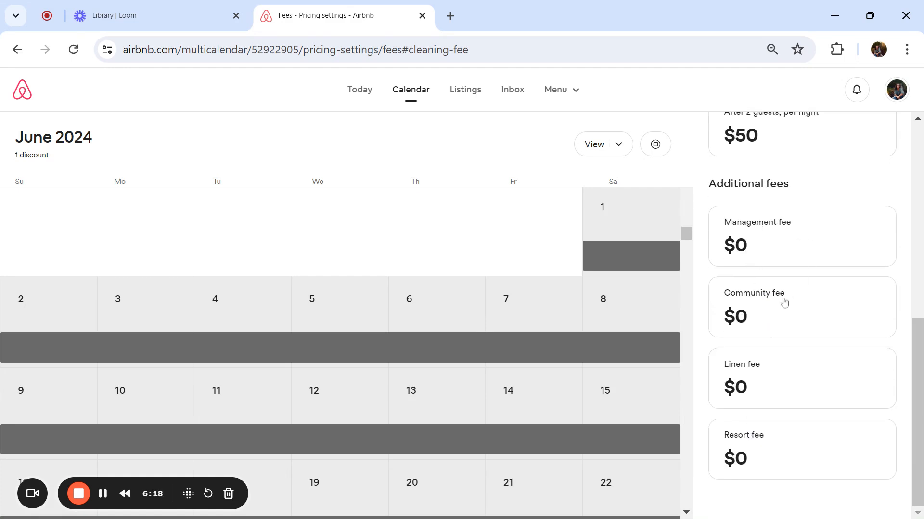
{"action": "scroll", "coordinate": [804, 276], "scroll_direction": "up", "scroll_amount": 6}
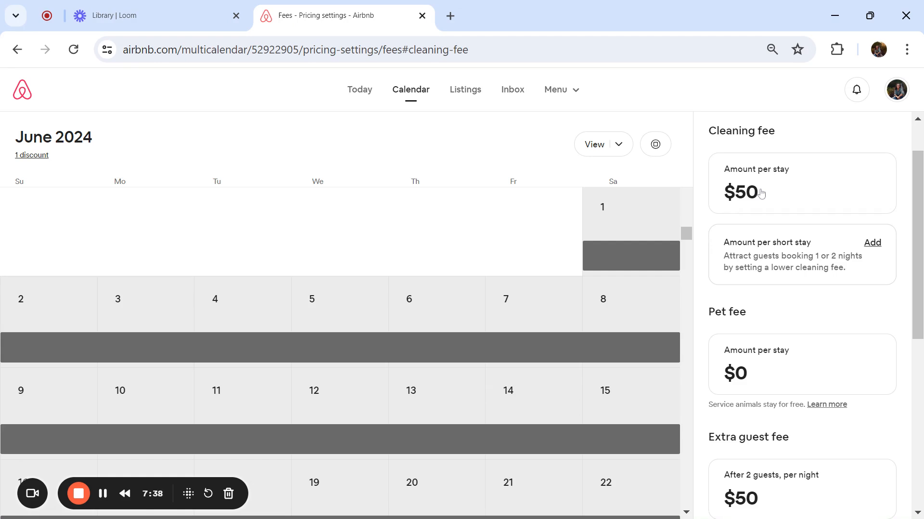
{"action": "scroll", "coordinate": [761, 193], "scroll_direction": "up", "scroll_amount": 1}
{"action": "scroll", "coordinate": [761, 193], "scroll_direction": "down", "scroll_amount": 3}
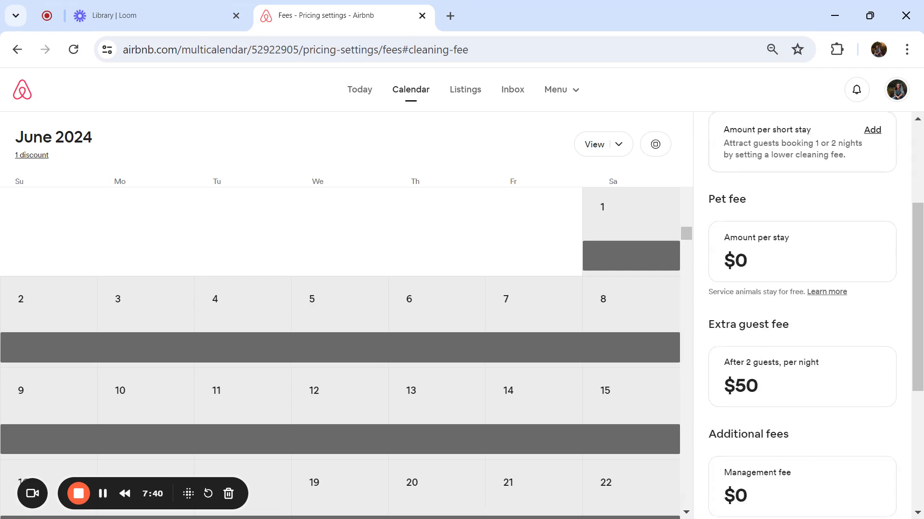
{"action": "scroll", "coordinate": [761, 193], "scroll_direction": "up", "scroll_amount": 3}
- Return to the main pricing settings and check the July 2024 weekday and weekend prices in the calendar
{"action": "left_click", "coordinate": [712, 146]}
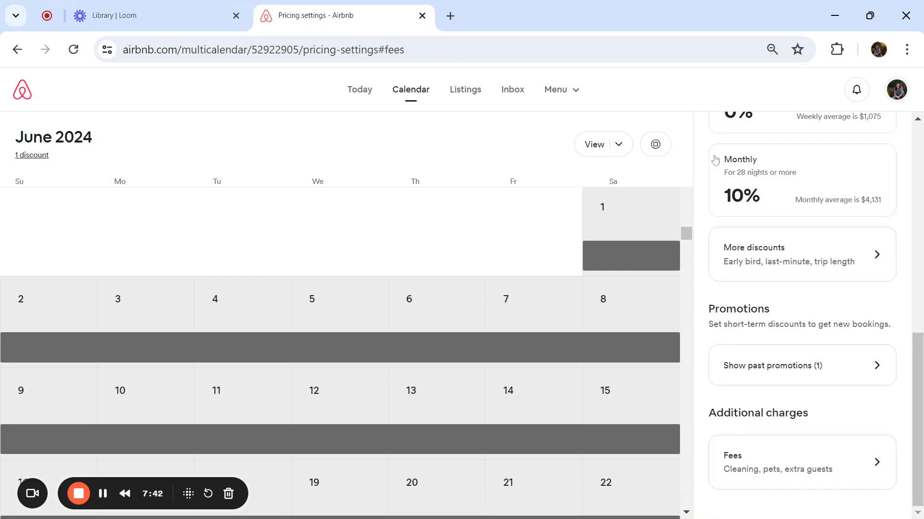
{"action": "scroll", "coordinate": [726, 250], "scroll_direction": "up", "scroll_amount": 5}
{"action": "scroll", "coordinate": [726, 250], "scroll_direction": "up", "scroll_amount": 2}
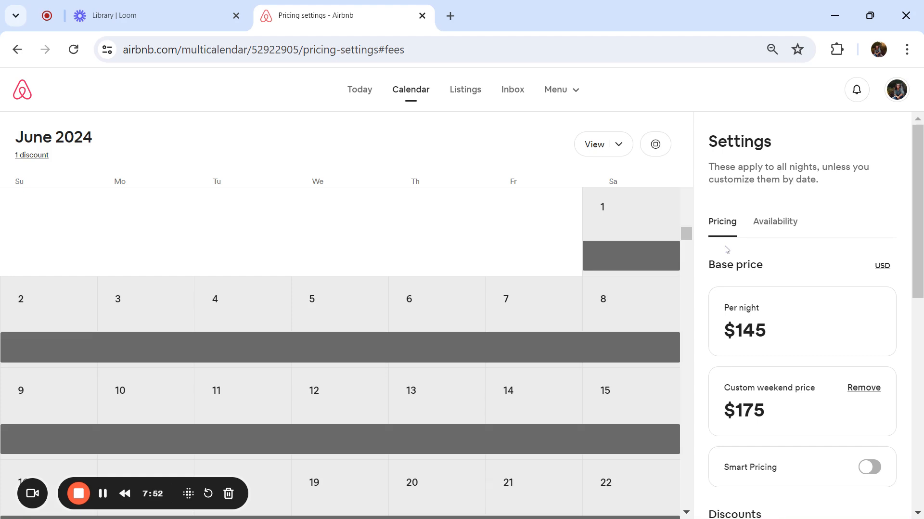
{"action": "scroll", "coordinate": [503, 272], "scroll_direction": "down", "scroll_amount": 8}
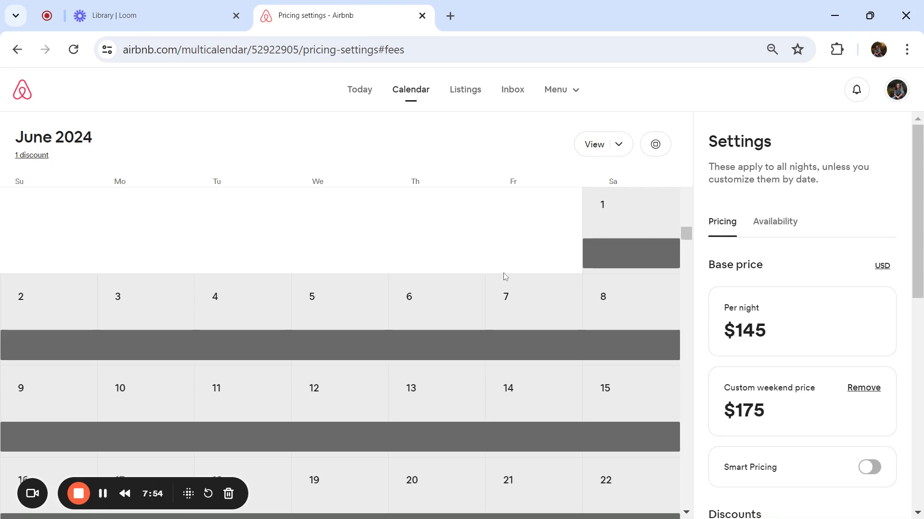
{"action": "scroll", "coordinate": [503, 272], "scroll_direction": "down", "scroll_amount": 5}
{"action": "scroll", "coordinate": [503, 270], "scroll_direction": "up", "scroll_amount": 3}
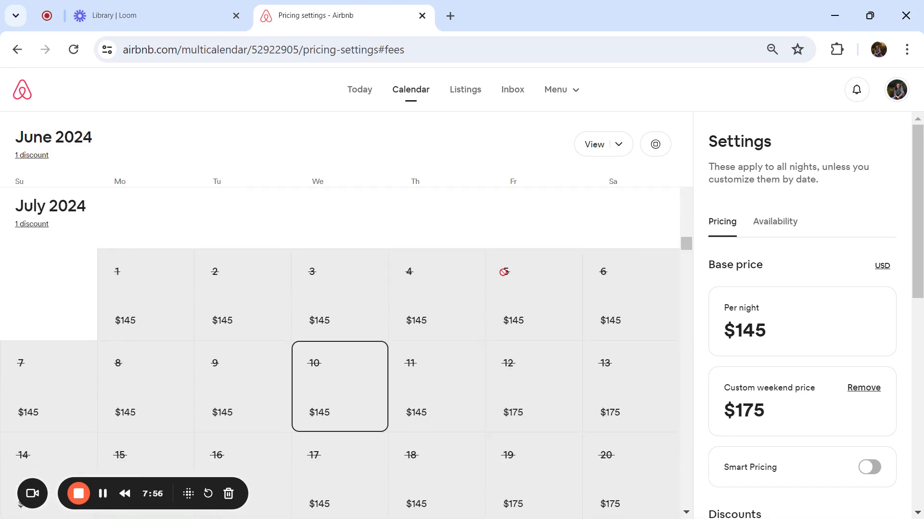